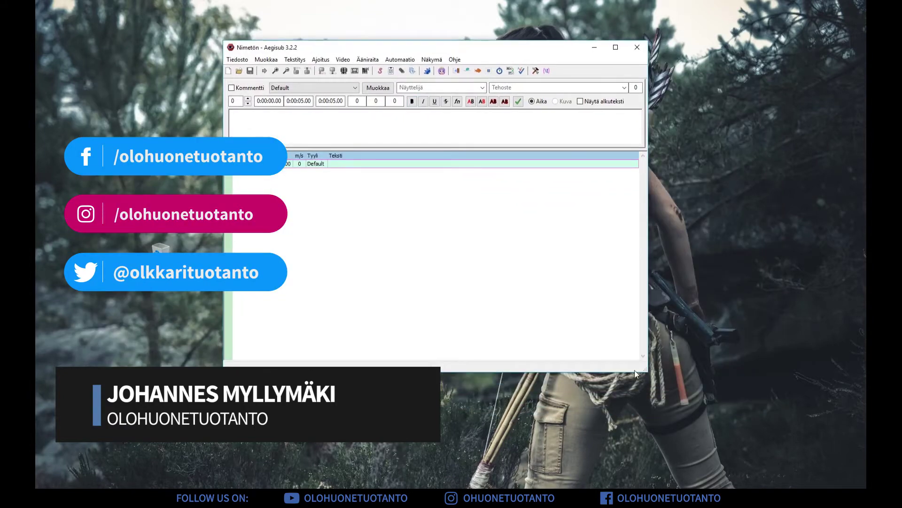
Enlarge the blank untitled Aegisub window from its bottom-right corner and shift it left on the desktop
left_click_drag(648, 369, 730, 441)
left_click_drag(530, 50, 474, 54)
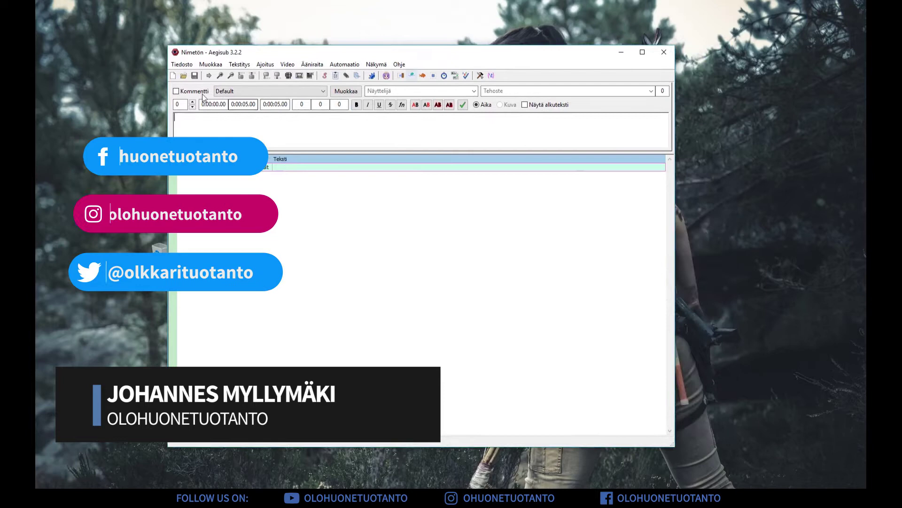
Open Small-Town-Hitman-EN from the SMALL TOWN HITMAN subtitles folder, dismissing the attached-media prompt
left_click(182, 64)
left_click(223, 88)
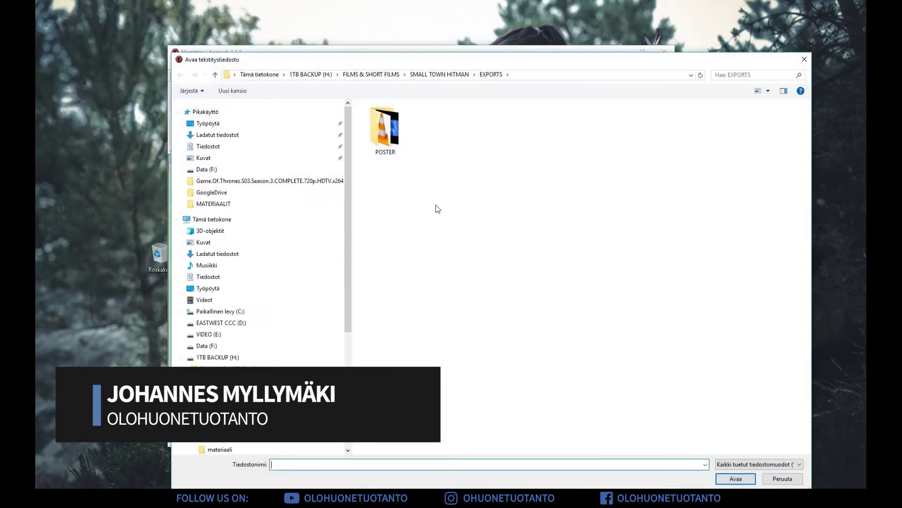
left_click_drag(458, 61, 419, 30)
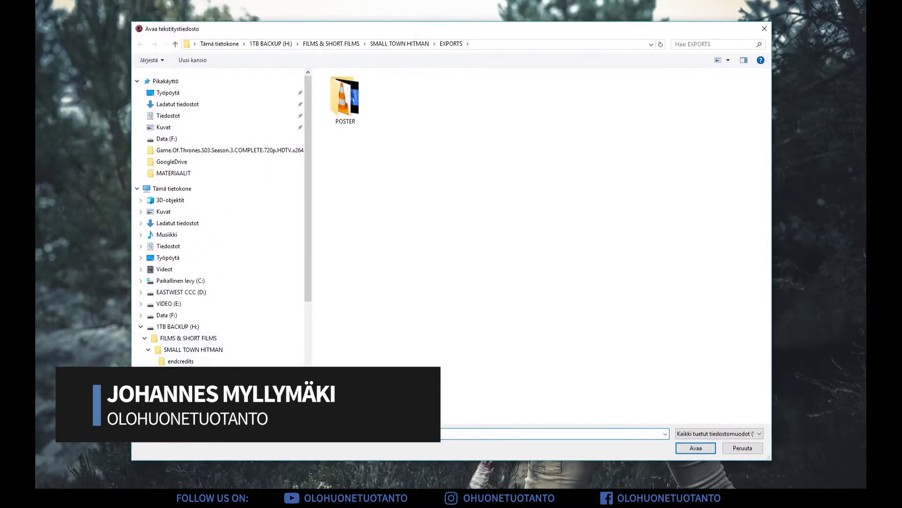
scroll(306, 213, "down", 5)
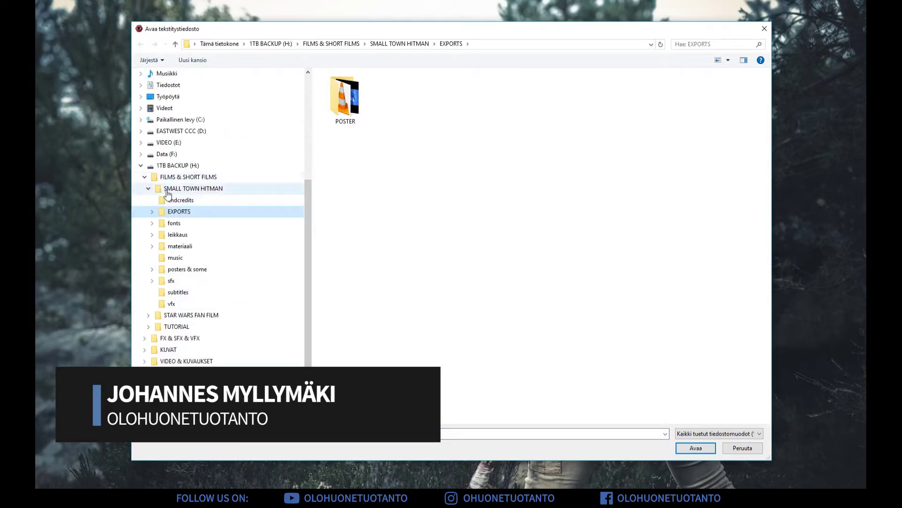
left_click(181, 293)
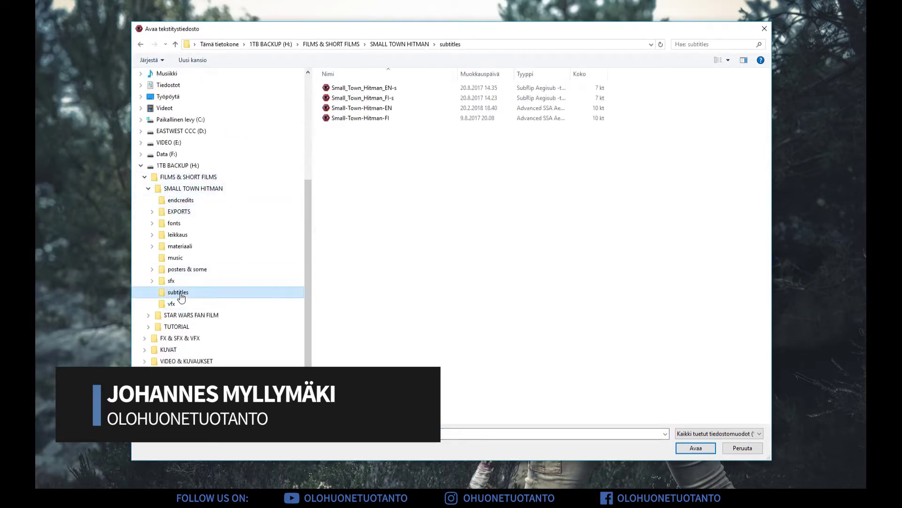
double_click(362, 108)
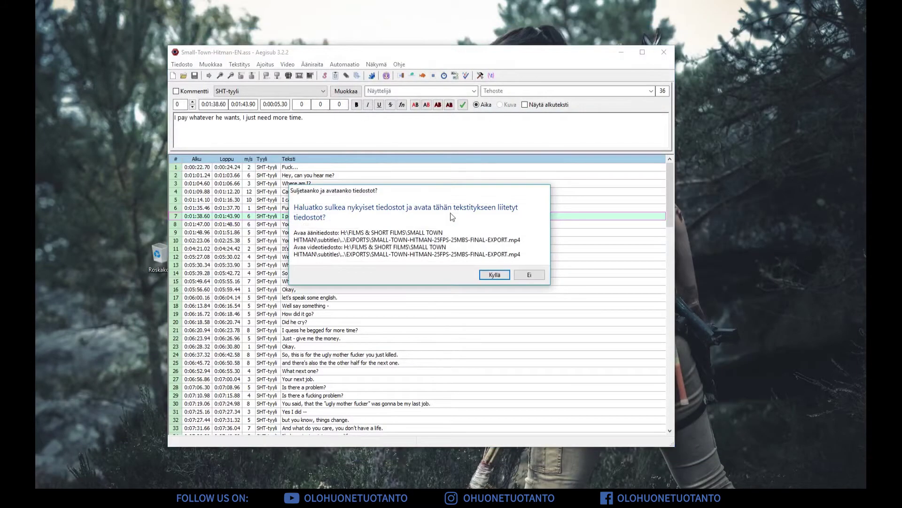
key("Return")
Load the film's final export video alongside the subtitles
left_click(289, 66)
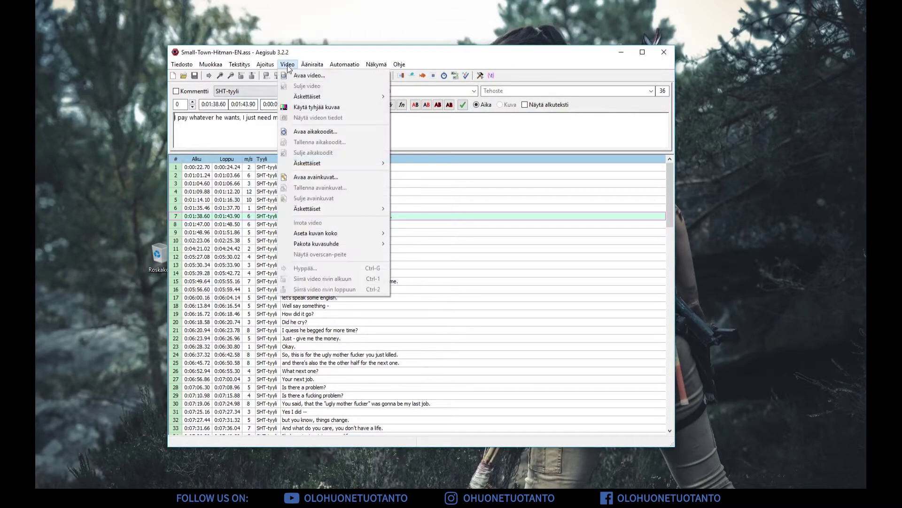
left_click(314, 76)
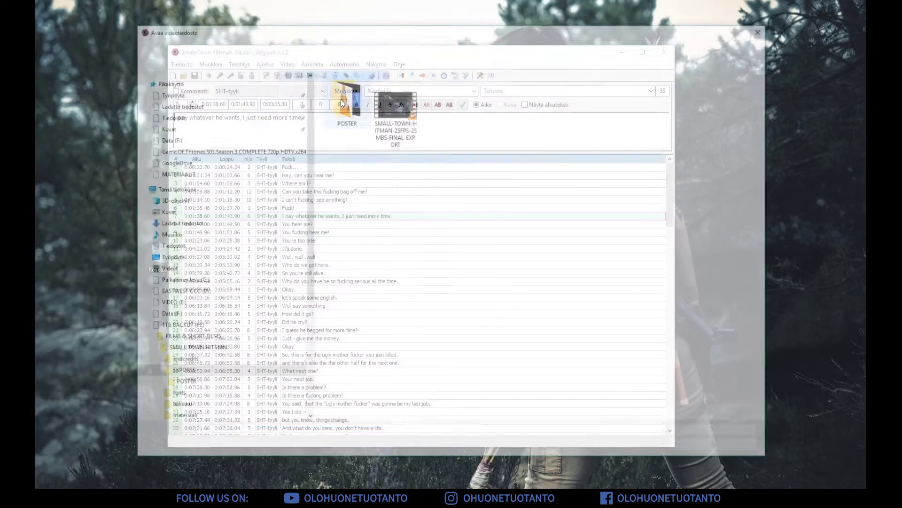
double_click(403, 143)
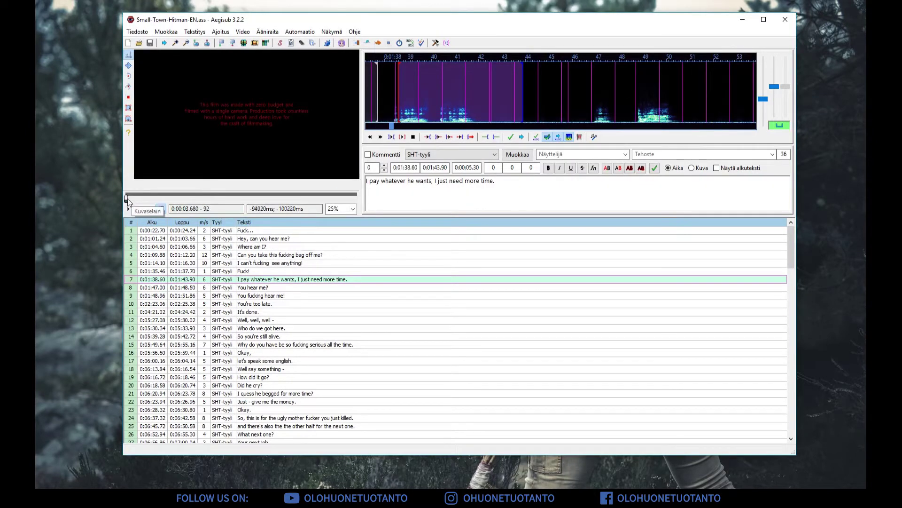
Seek the video to about 1:41, then play and pause the 'need more time' line
left_click_drag(126, 197, 141, 201)
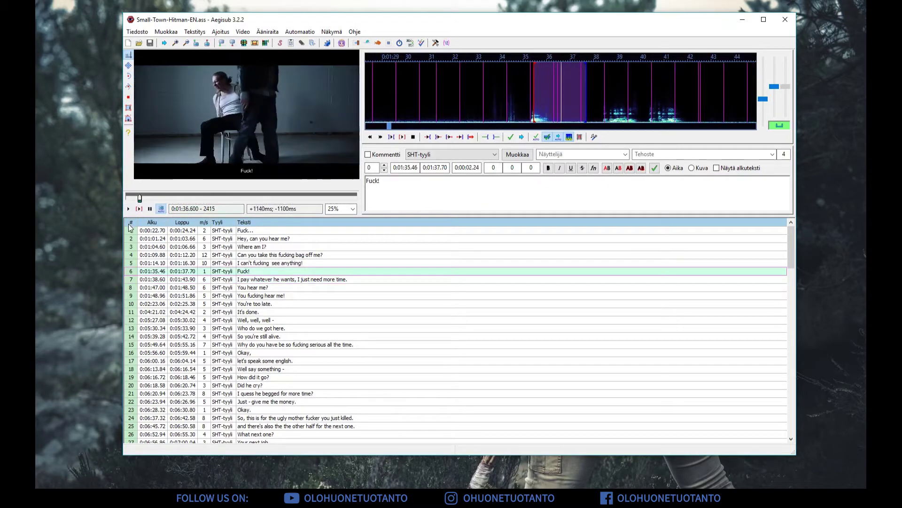
left_click(150, 209)
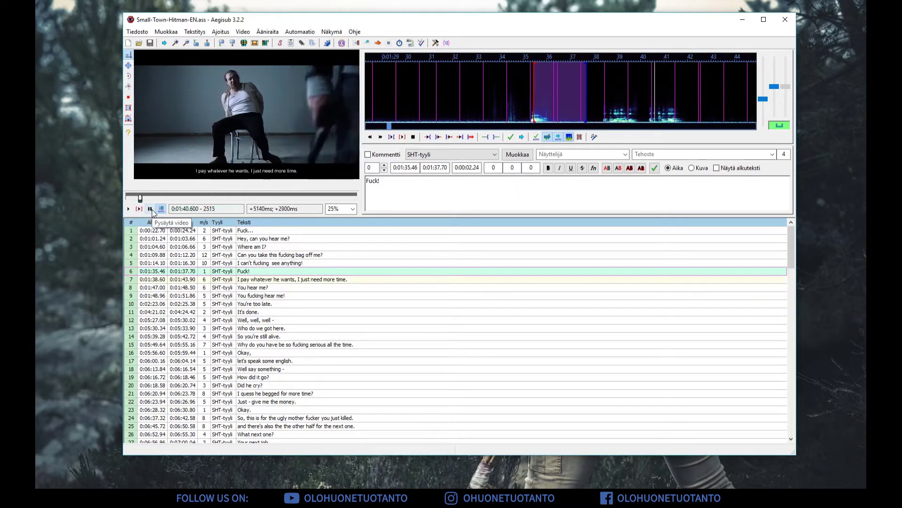
left_click(150, 210)
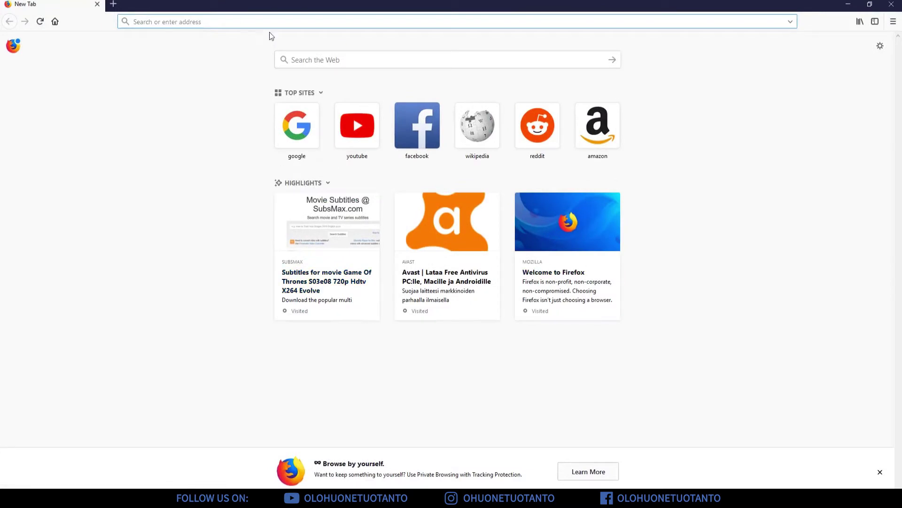
Search the web for 'aegisub' and follow the Aegisub Advanced Subtitle Editor result
left_click(351, 63)
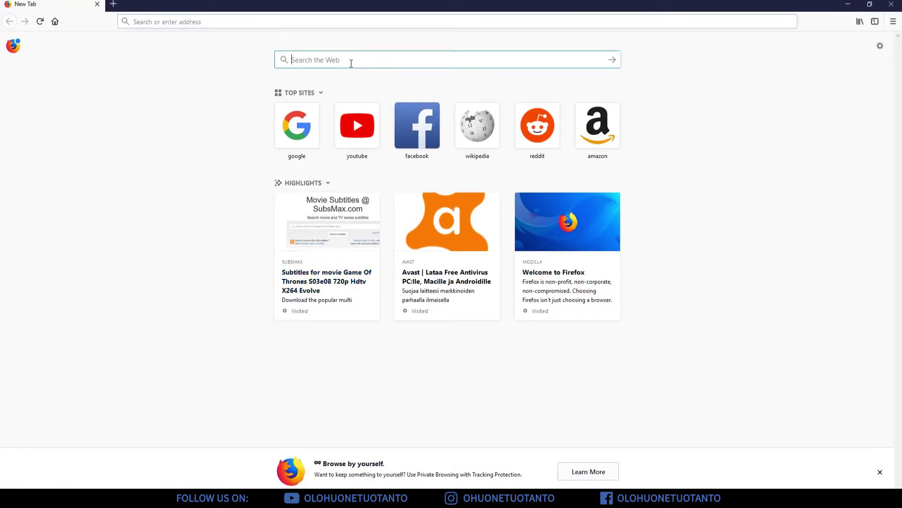
type("aeg")
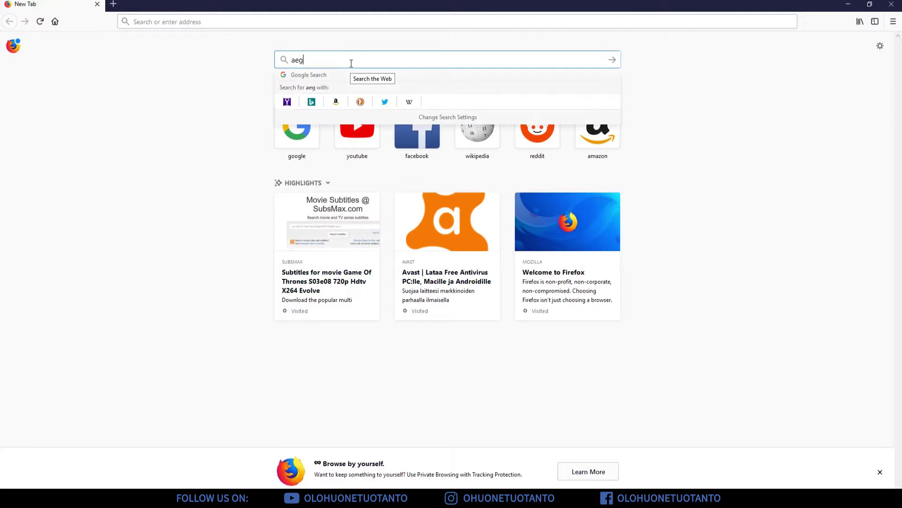
type("isub")
key("Return")
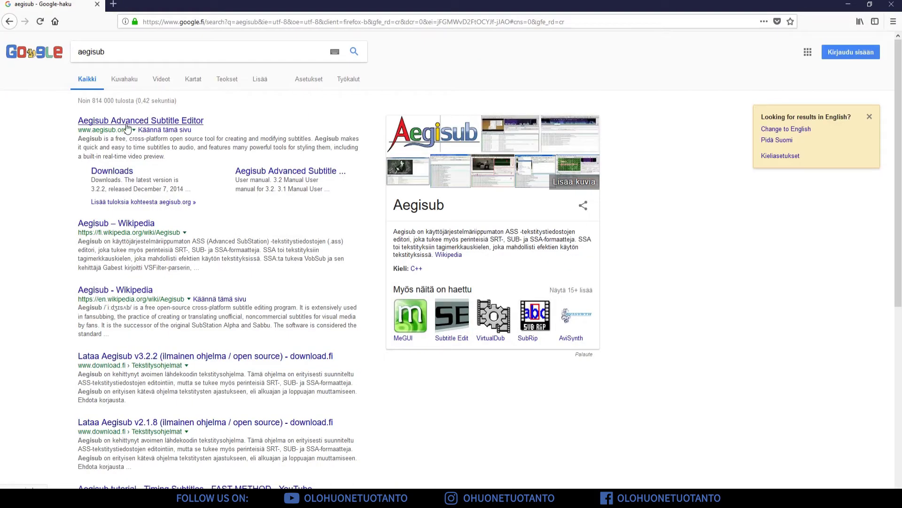
left_click(142, 133)
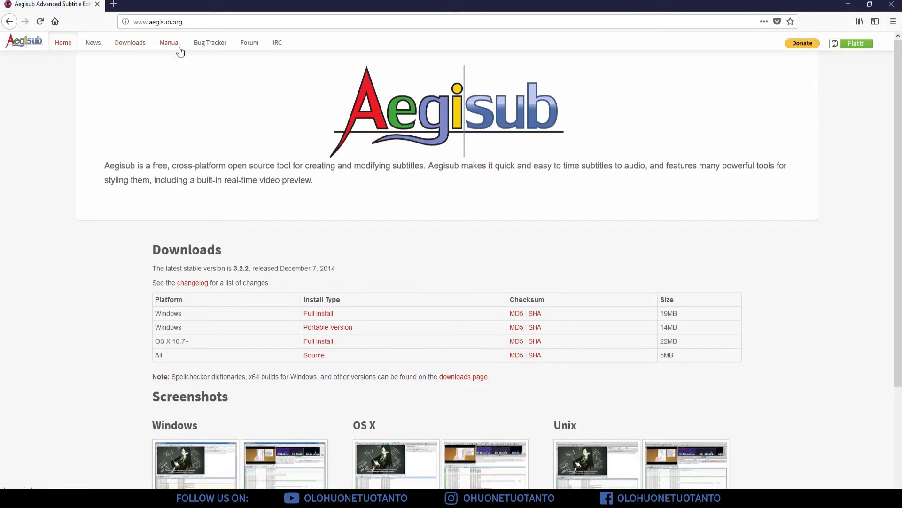
Go to the Aegisub Manual, then its ASS Override Tags page
left_click(171, 44)
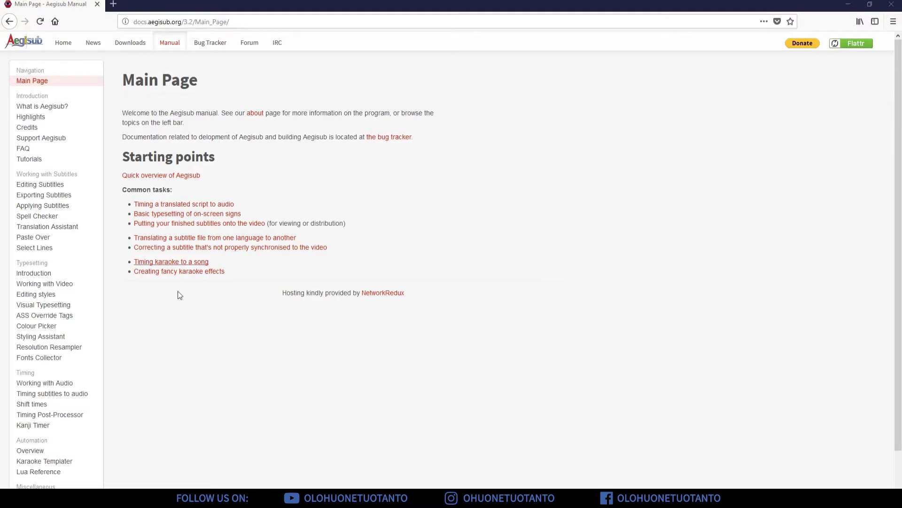
left_click(52, 319)
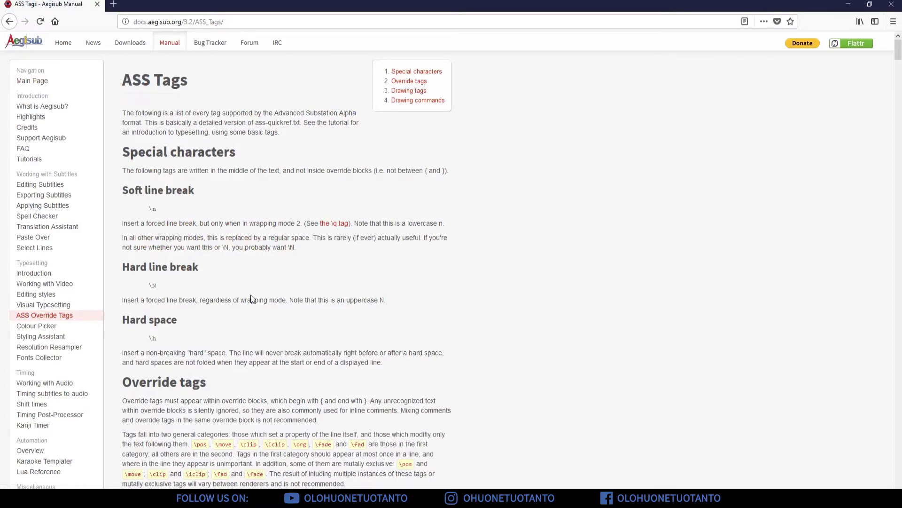
Read the top of the override tags page, highlighting the Override tags, Bold and Underline headings
scroll(252, 298, "down", 3)
scroll(253, 296, "down", 3)
scroll(253, 296, "down", 3)
scroll(254, 296, "down", 3)
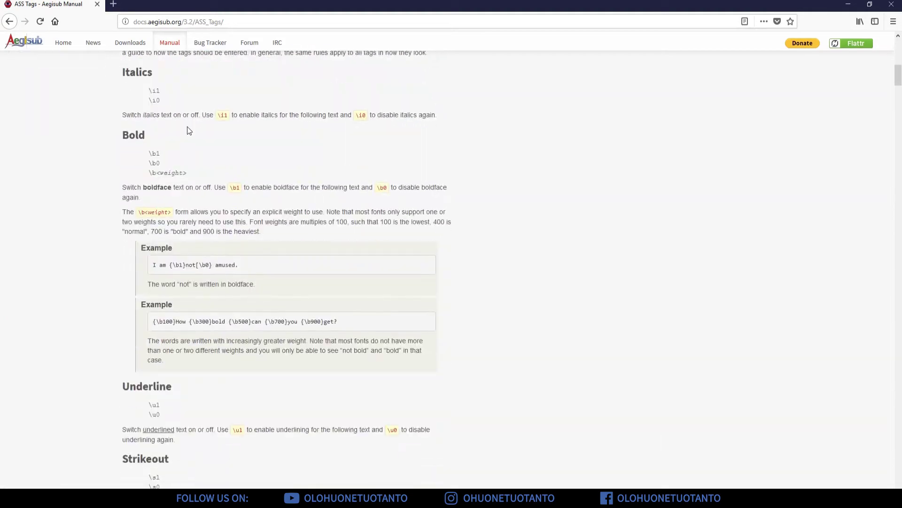
scroll(188, 129, "up", 5)
left_click_drag(129, 111, 207, 109)
left_click(254, 126)
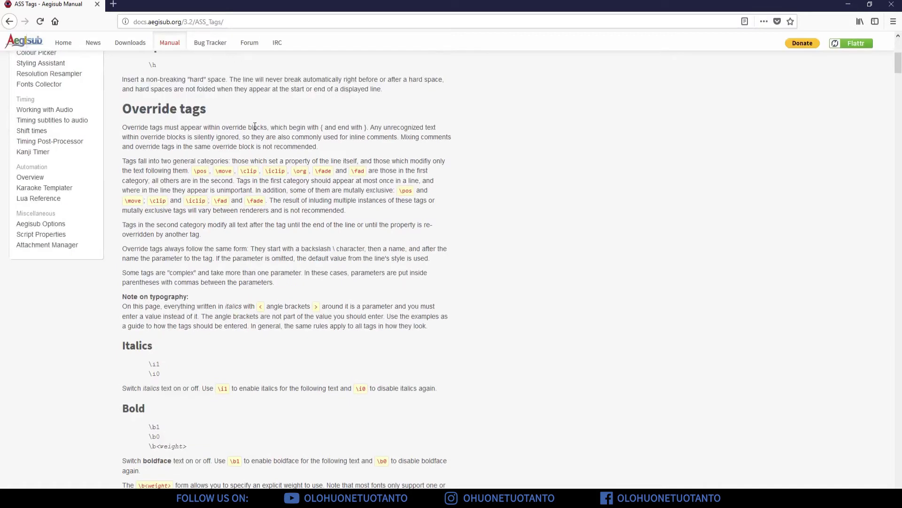
scroll(250, 156, "down", 1)
scroll(126, 122, "down", 4)
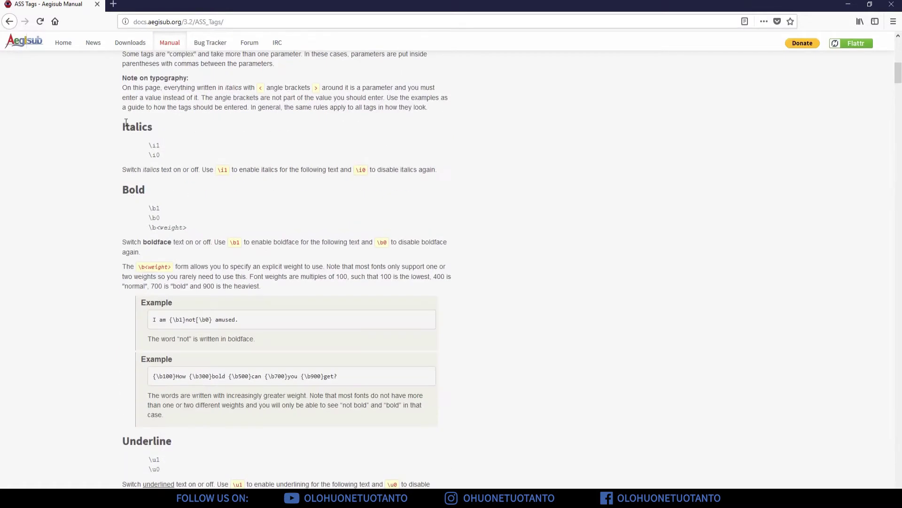
left_click(128, 194, "shift")
scroll(226, 207, "down", 5)
scroll(188, 165, "down", 2)
double_click(141, 113)
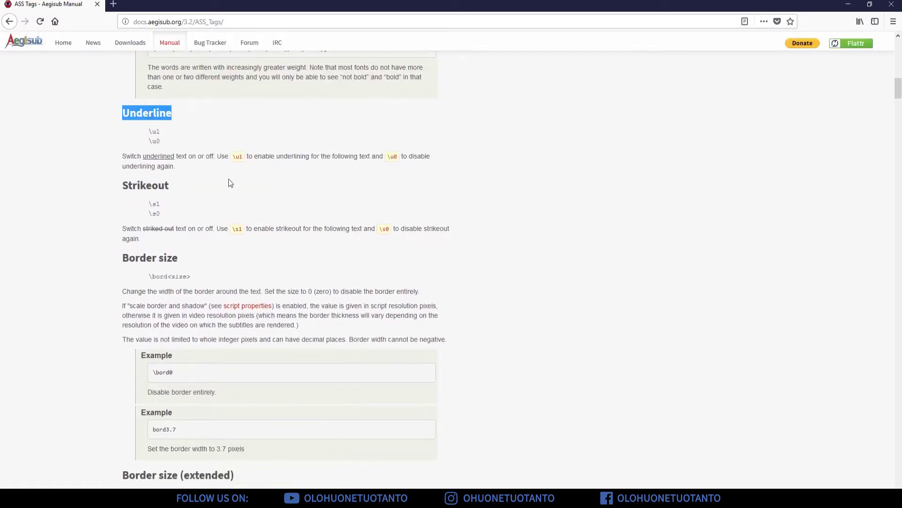
scroll(137, 107, "down", 2)
scroll(199, 153, "down", 2)
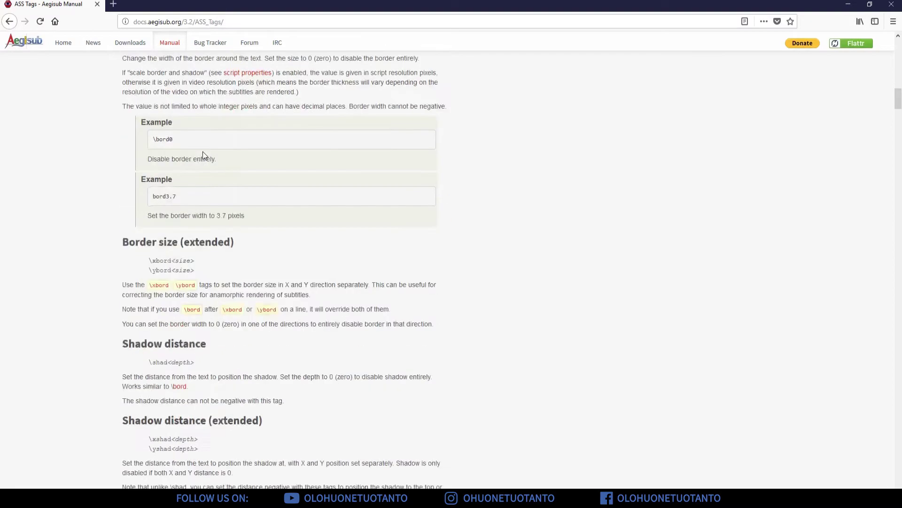
scroll(144, 139, "down", 2)
scroll(145, 141, "down", 2)
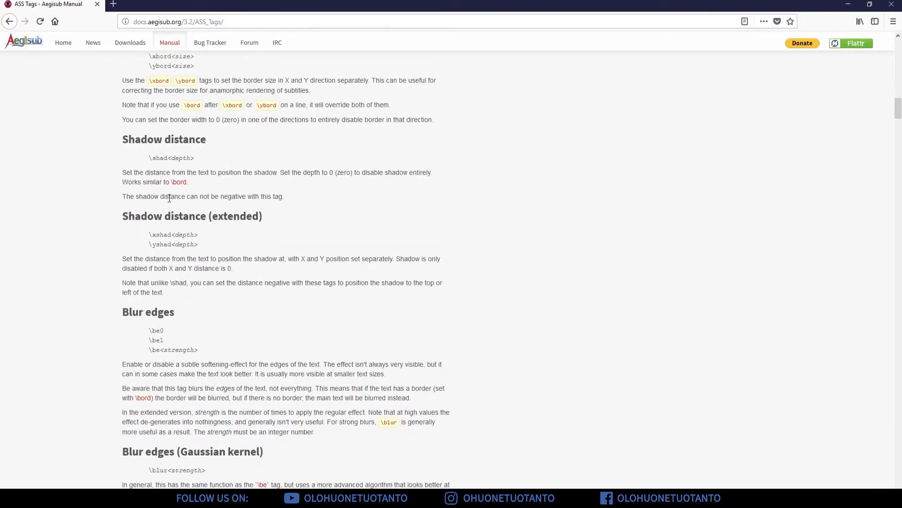
Scroll down to the Karaoke effect section, briefly select it, then continue toward Movement
scroll(236, 242, "down", 3)
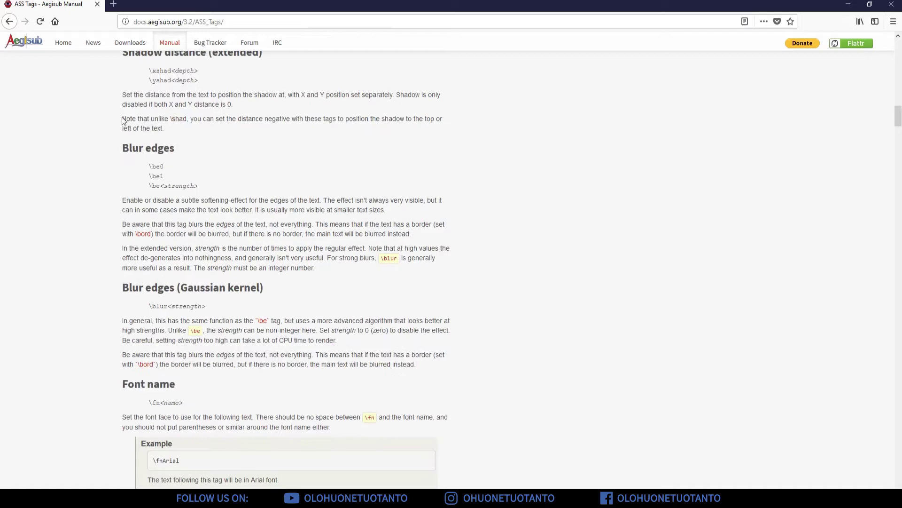
scroll(298, 199, "down", 4)
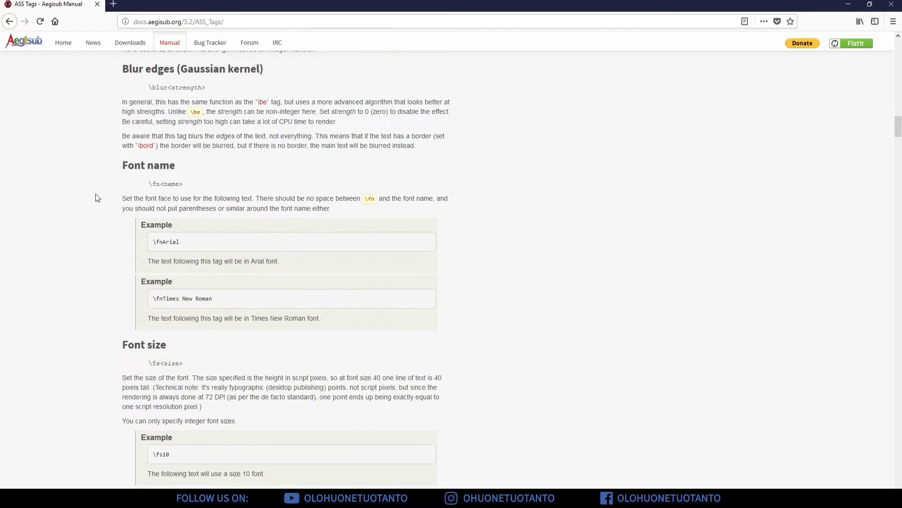
scroll(196, 233, "down", 4)
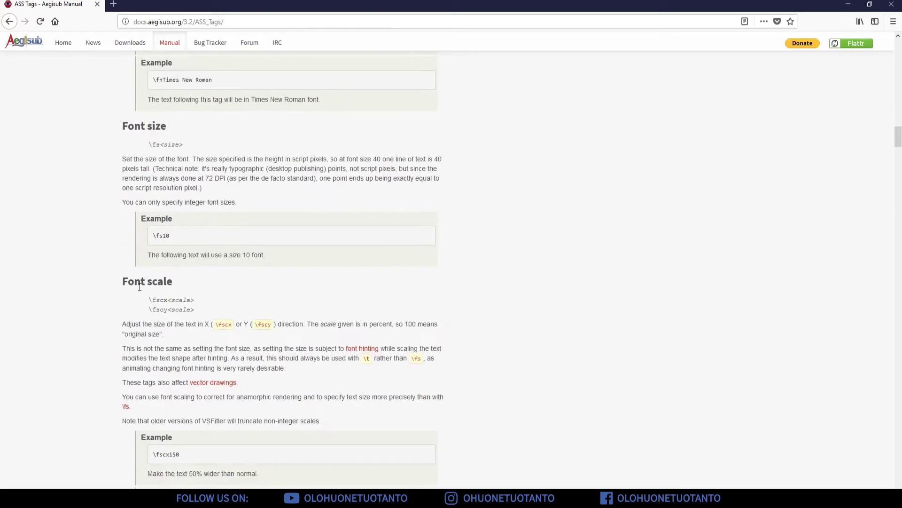
scroll(186, 282, "down", 4)
scroll(202, 203, "down", 4)
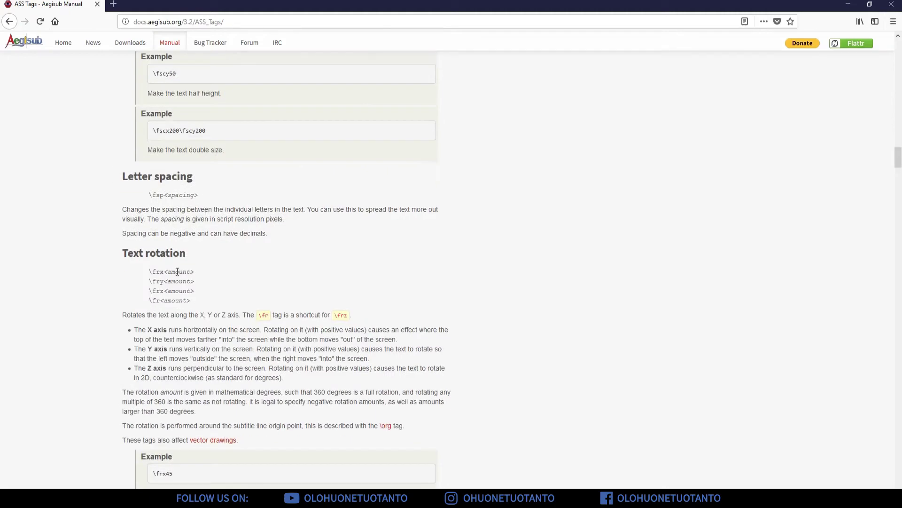
scroll(193, 259, "down", 5)
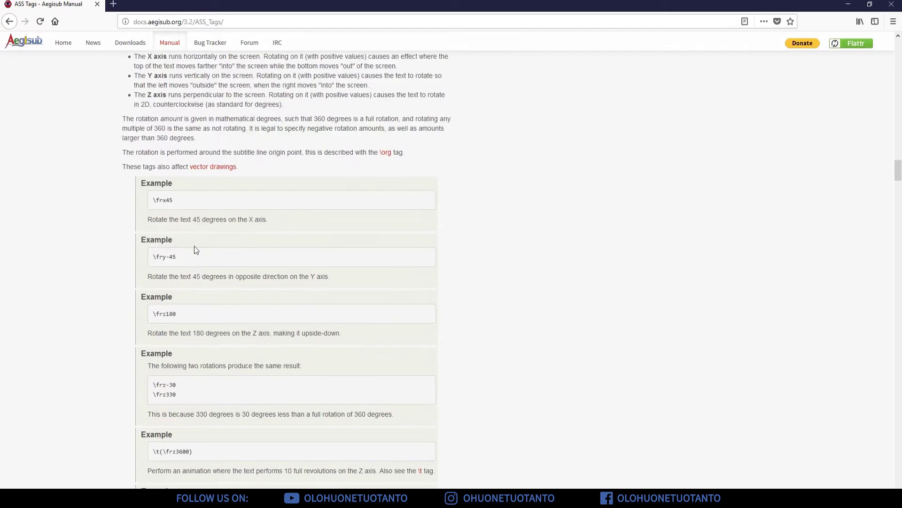
scroll(141, 198, "up", 4)
scroll(317, 263, "down", 2)
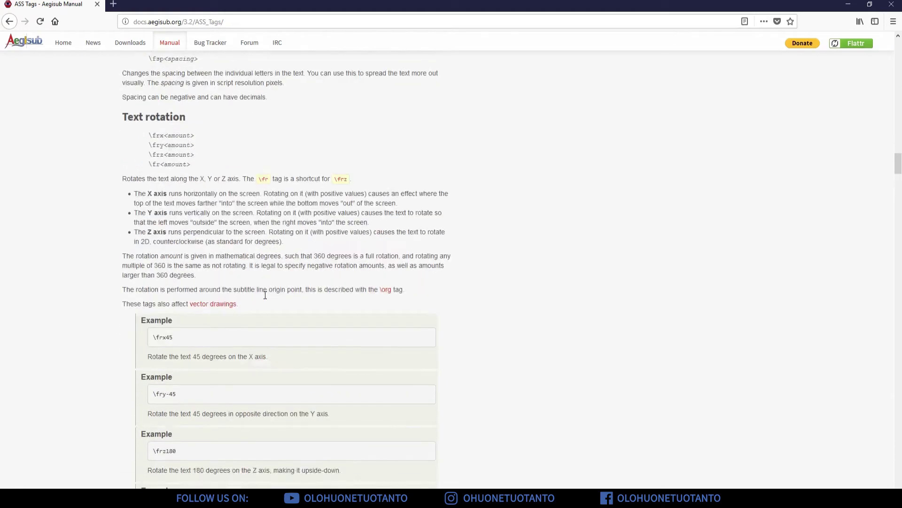
scroll(264, 292, "down", 4)
scroll(264, 292, "down", 5)
scroll(265, 287, "up", 1)
scroll(265, 288, "up", 1)
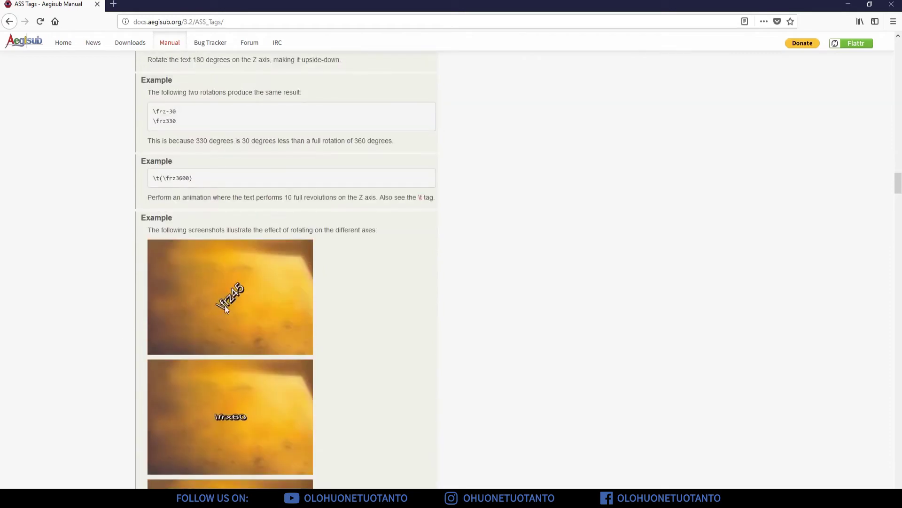
scroll(247, 219, "down", 1)
scroll(216, 145, "up", 4)
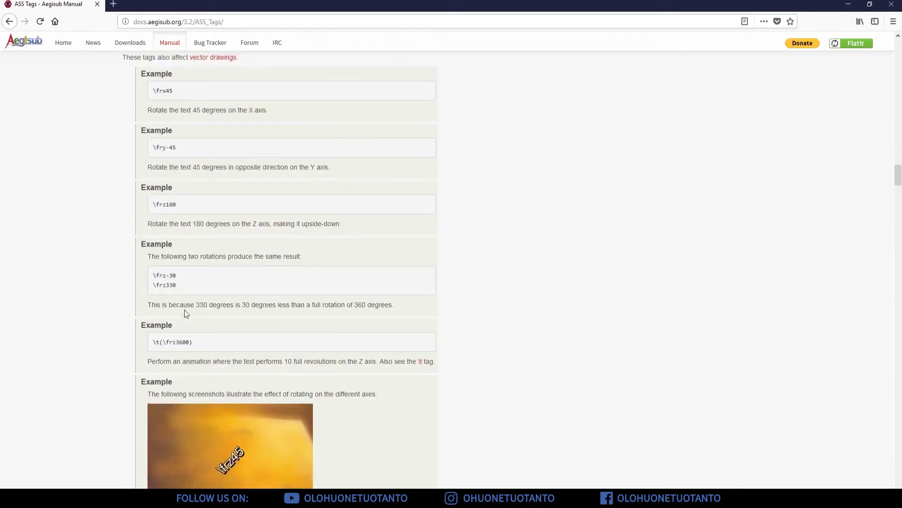
scroll(221, 317, "down", 5)
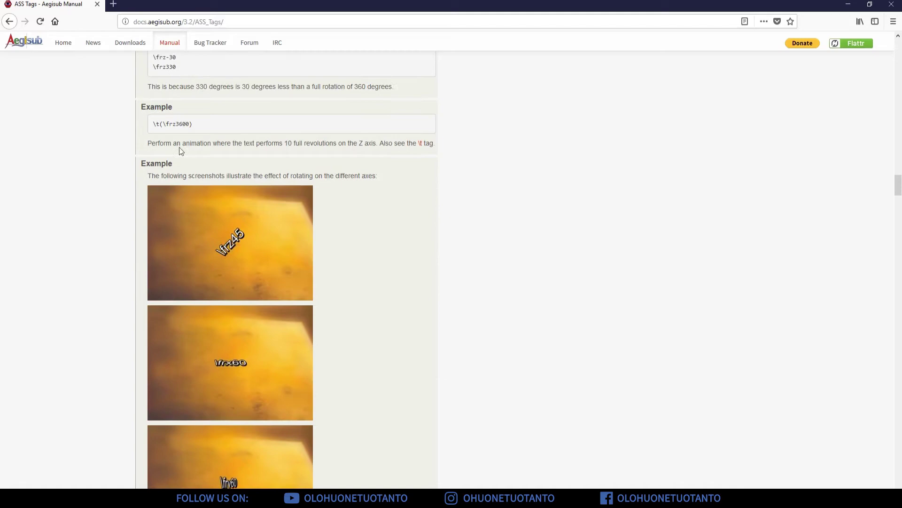
scroll(225, 113, "down", 2)
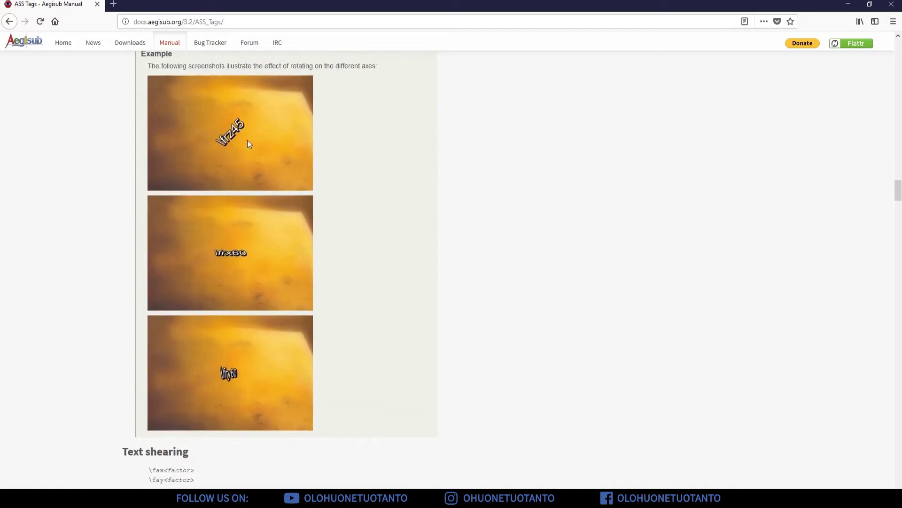
scroll(201, 347, "down", 10)
scroll(212, 297, "down", 1)
scroll(212, 292, "down", 3)
scroll(129, 150, "down", 1)
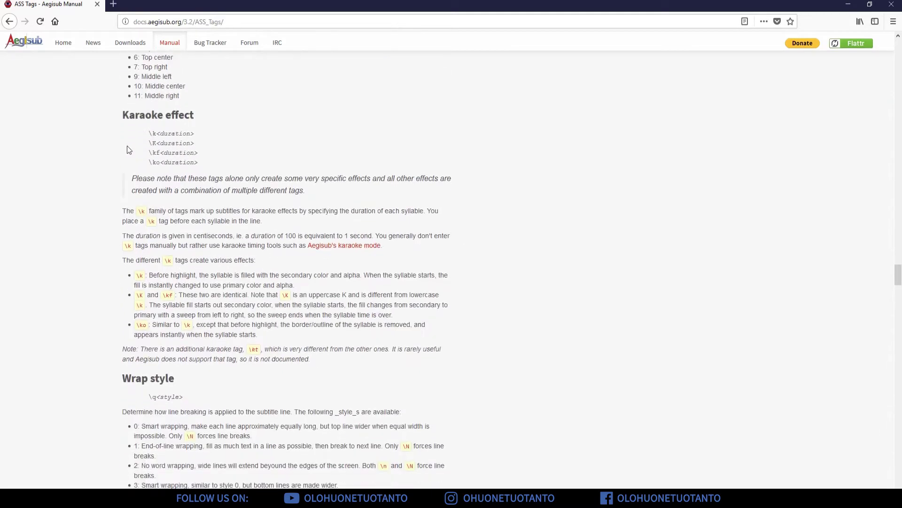
left_click_drag(122, 115, 205, 121)
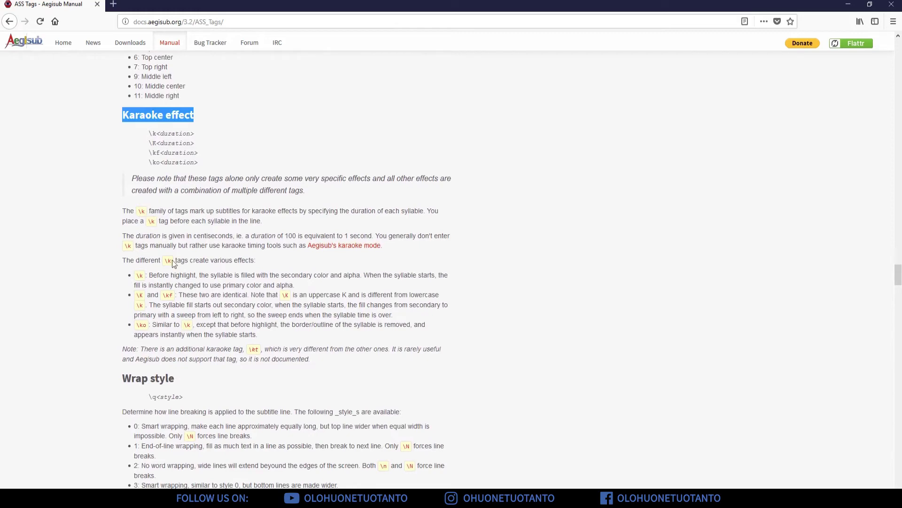
mouse_move(317, 359)
left_mouse_down()
mouse_move(101, 117)
mouse_move(335, 367)
left_mouse_up()
left_click(148, 115)
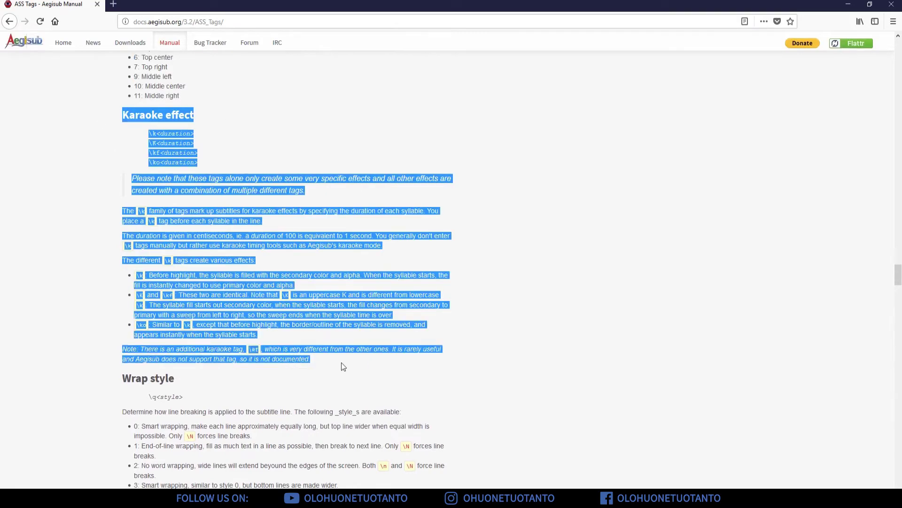
scroll(306, 231, "down", 15)
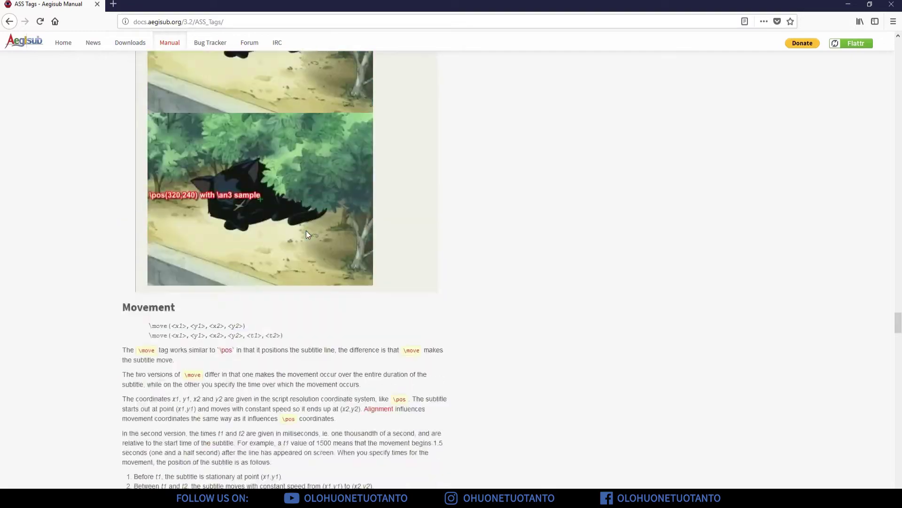
Scroll to the Fade section, select the \fad(1200,250) example, then switch back to Aegisub
scroll(306, 226, "down", 5)
scroll(306, 222, "down", 5)
scroll(306, 222, "down", 5)
scroll(305, 224, "down", 4)
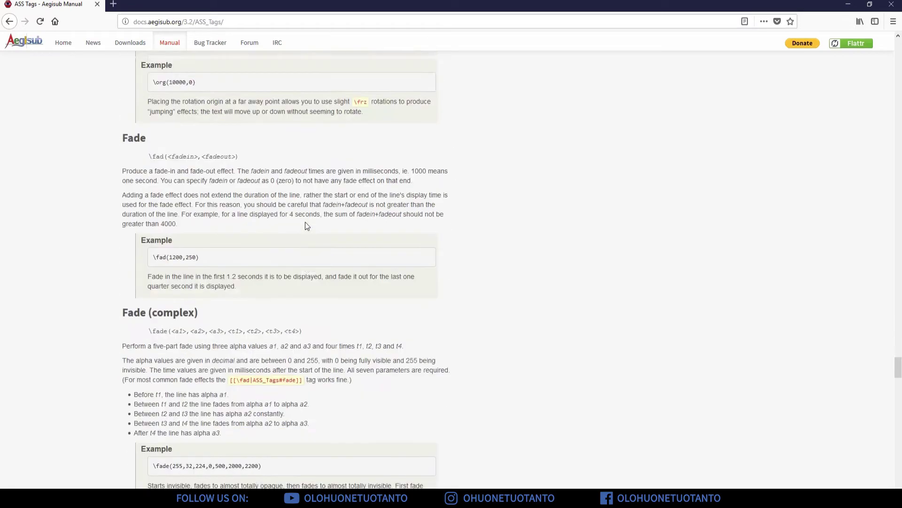
scroll(306, 222, "down", 1)
left_click(179, 100, "shift")
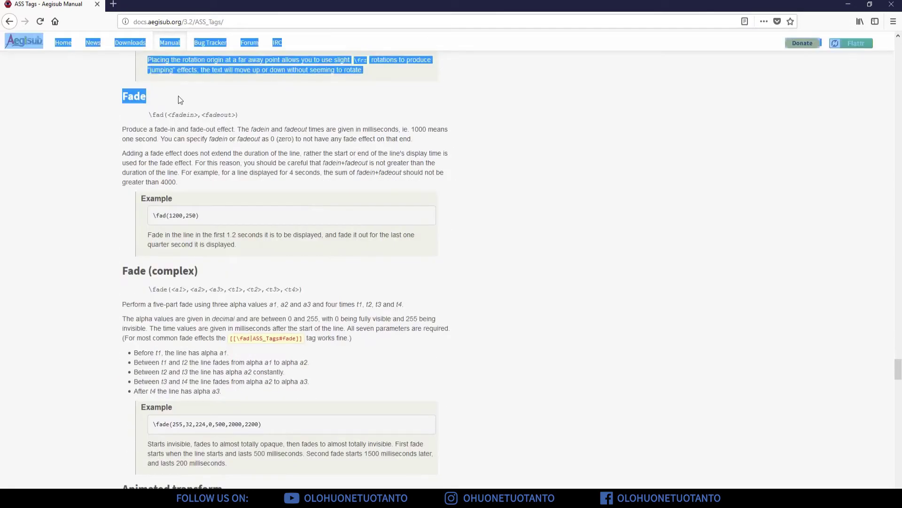
left_click(187, 131)
left_click_drag(243, 115, 118, 97)
left_click(166, 238)
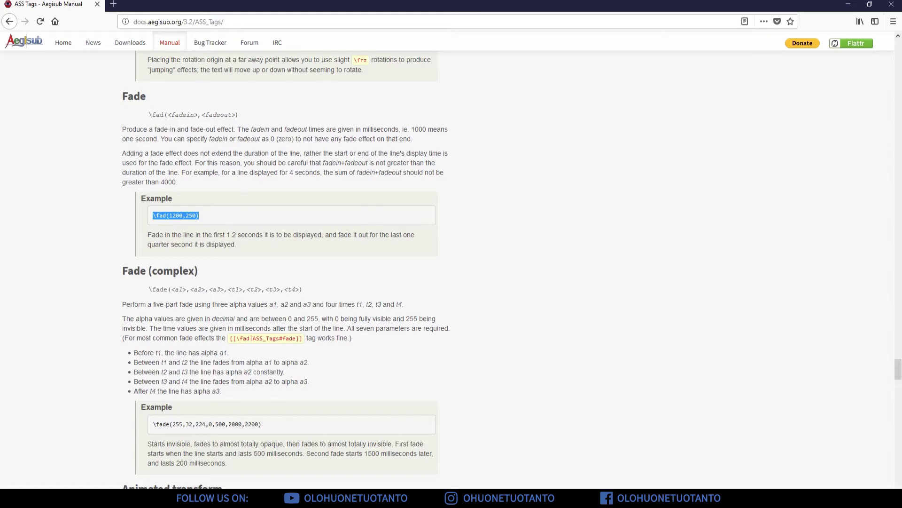
key("alt+Tab")
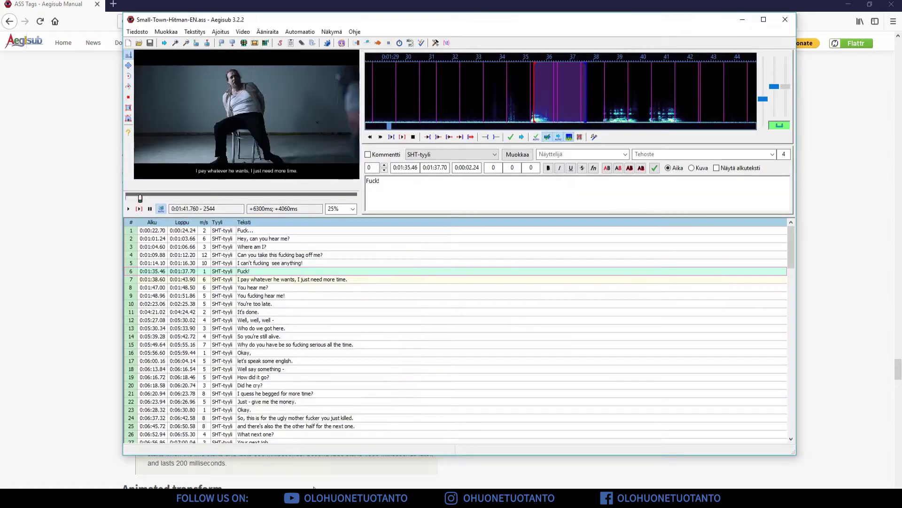
Maximize the Aegisub window and set the video preview zoom to 50%
left_click(258, 280)
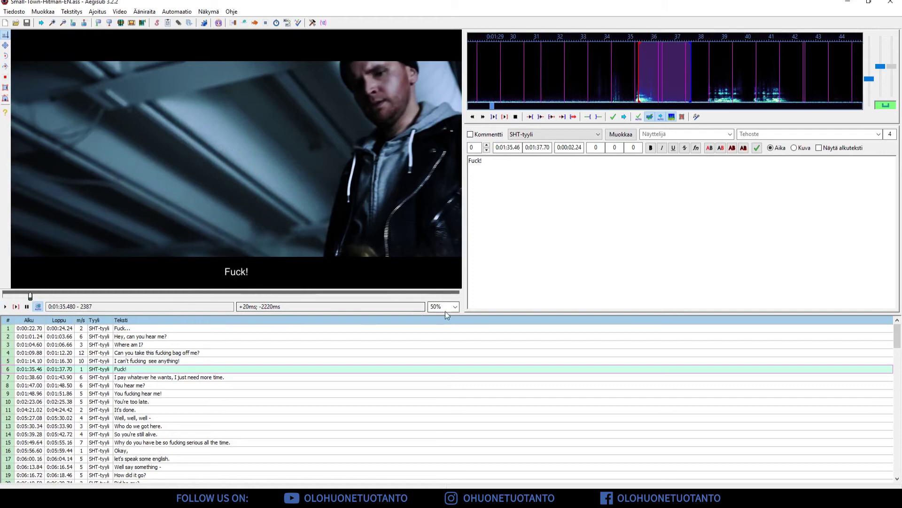
left_click(448, 306)
left_click(444, 322)
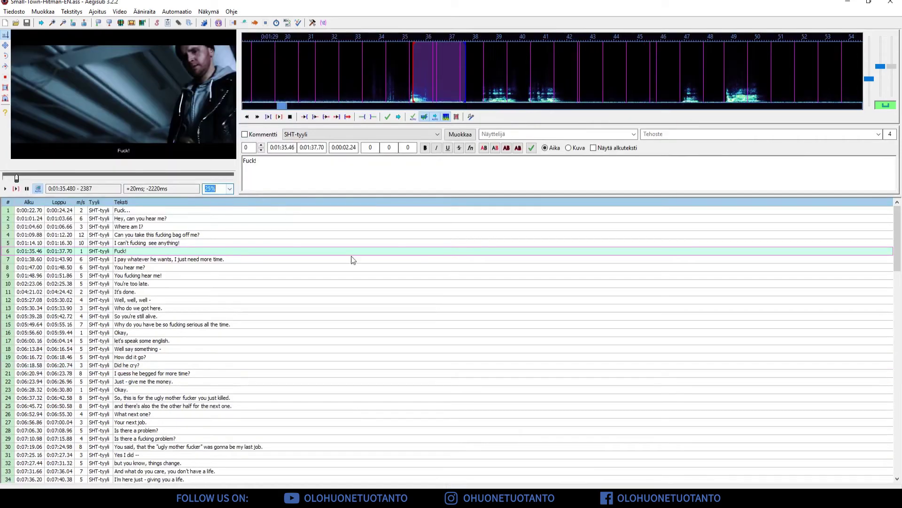
left_click(232, 188)
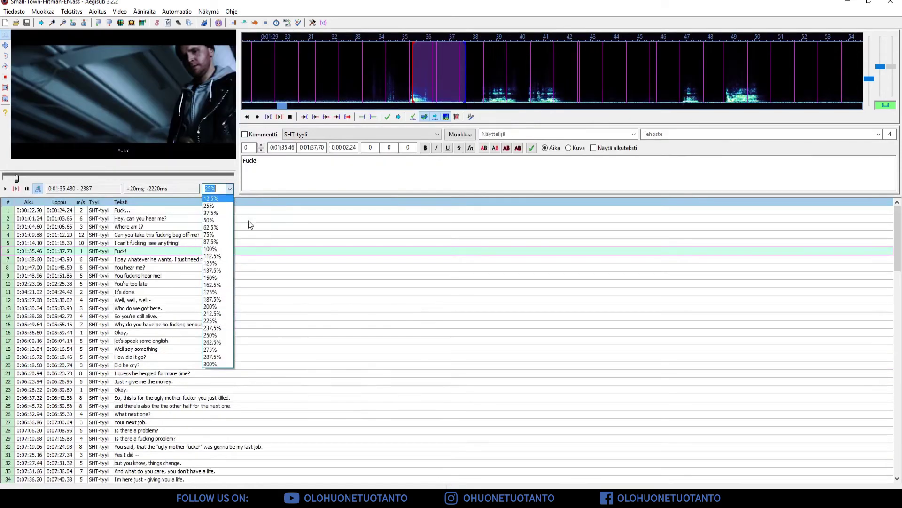
left_click(209, 220)
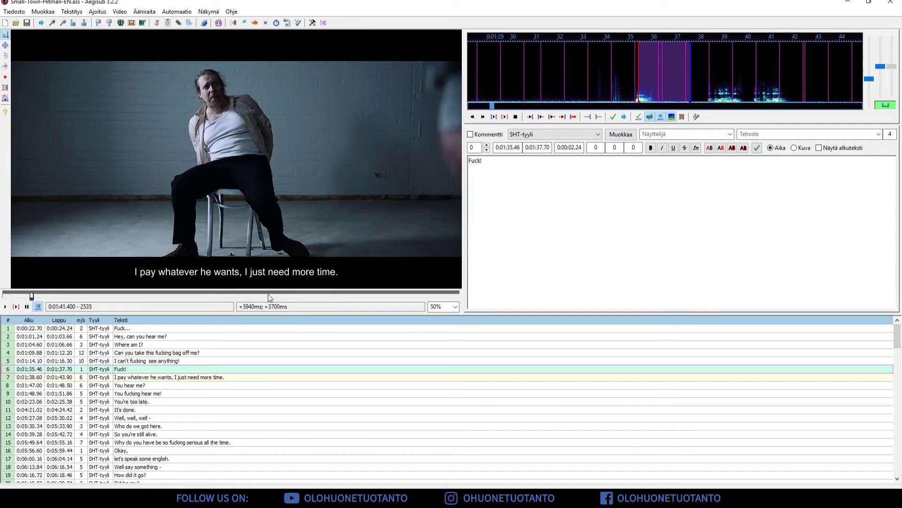
On line 7, type the \fad(1200,250) fade code and change both values to 1000
left_click(202, 377)
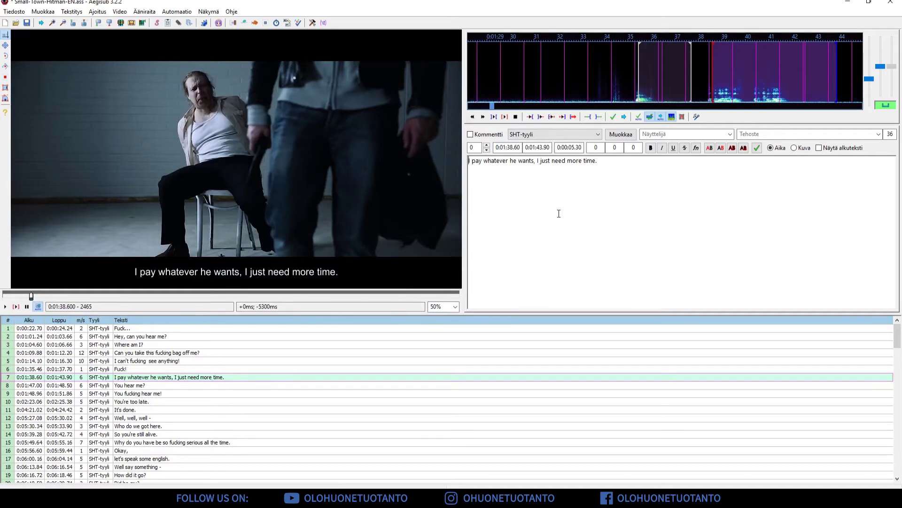
type("\\fad(1200,250)")
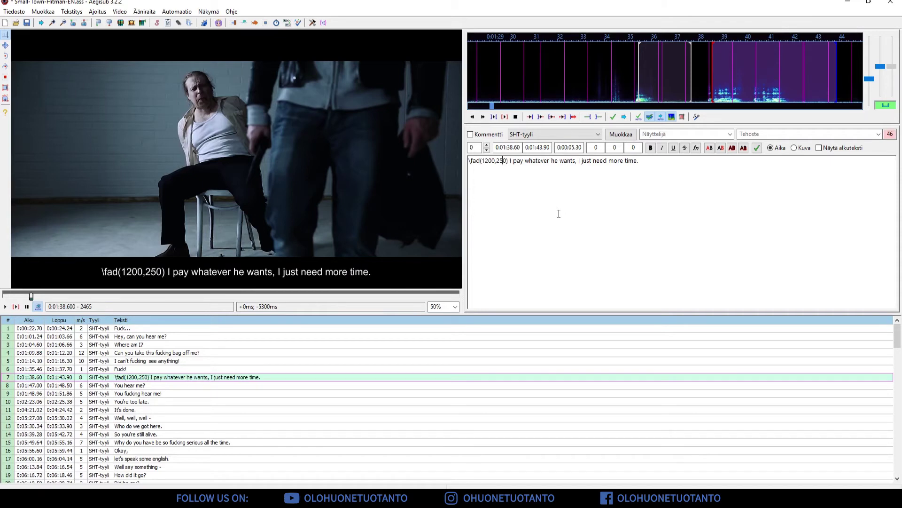
key("BackSpace")
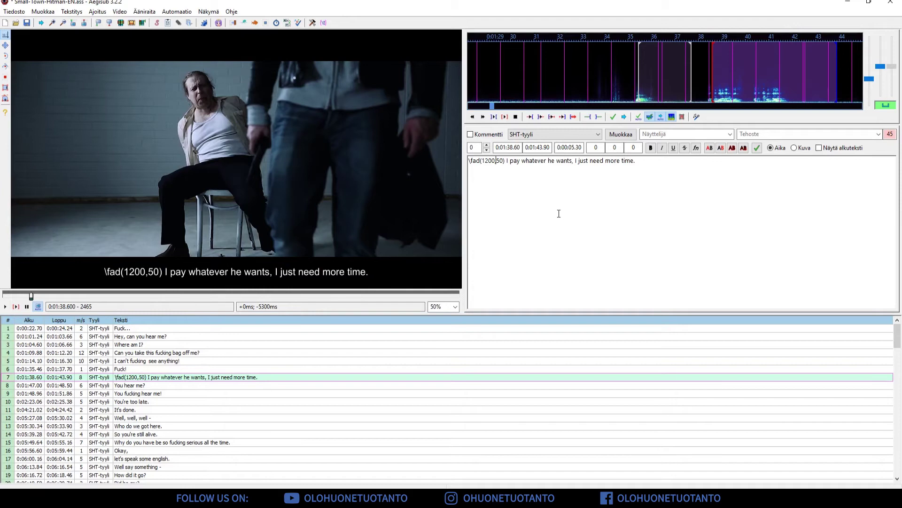
type("1")
key("Delete")
type("00")
key("BackSpace")
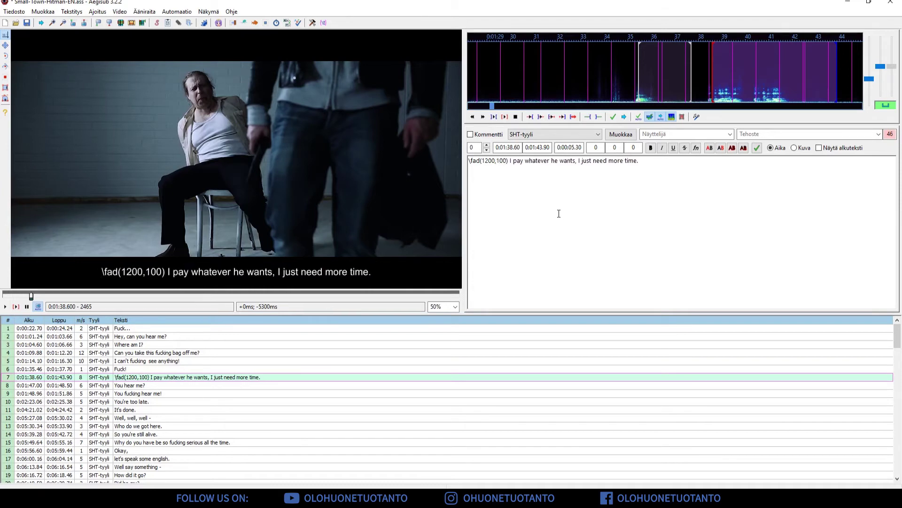
type("0")
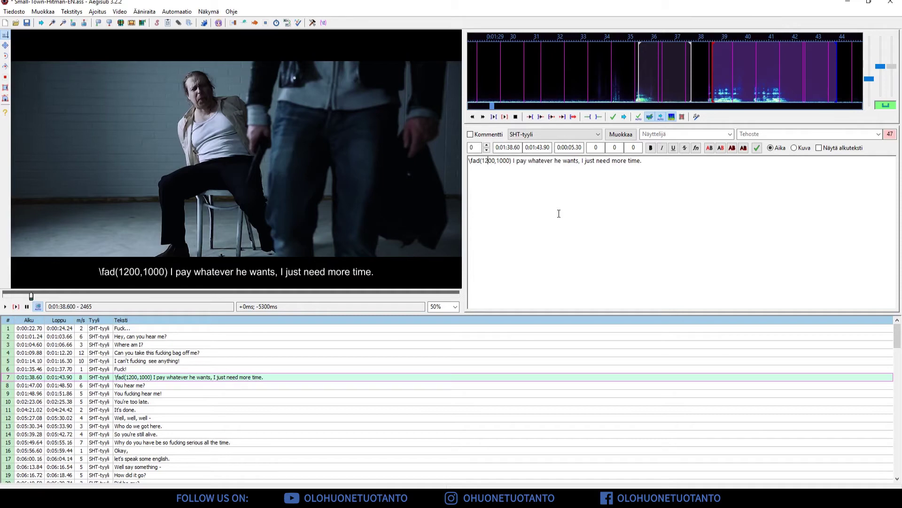
key("BackSpace")
type("0")
Highlight the fade-in and fade-out 1000 values to check the \fad(1000,1000) tag
key("shift+Left")
key("shift+Left")
key("shift+Left")
key("Right")
key("Right")
key("Right")
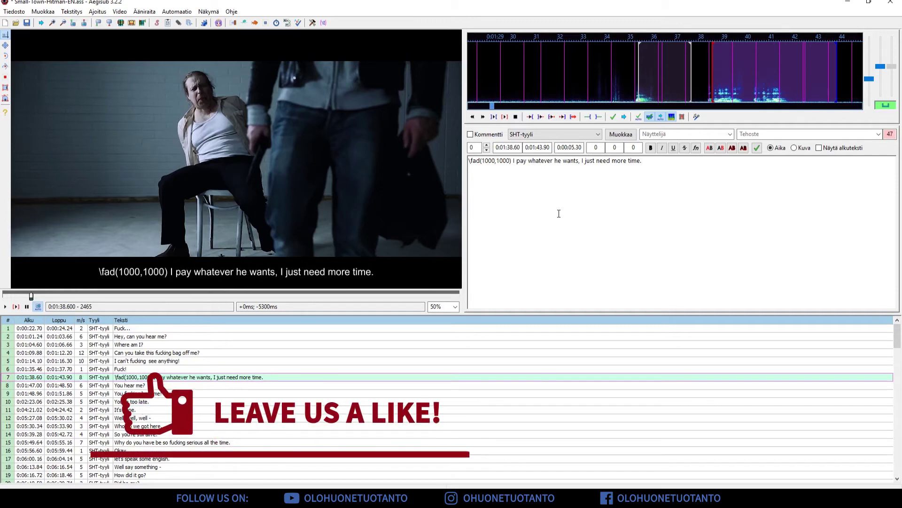
key("shift+Right")
key("shift+Right")
key("shift+Right")
key("Right")
key("shift+Right")
key("shift+Right")
key("Left")
Add } after \fad(1000,1000) and { before it, then select the braced tag
left_click(136, 370)
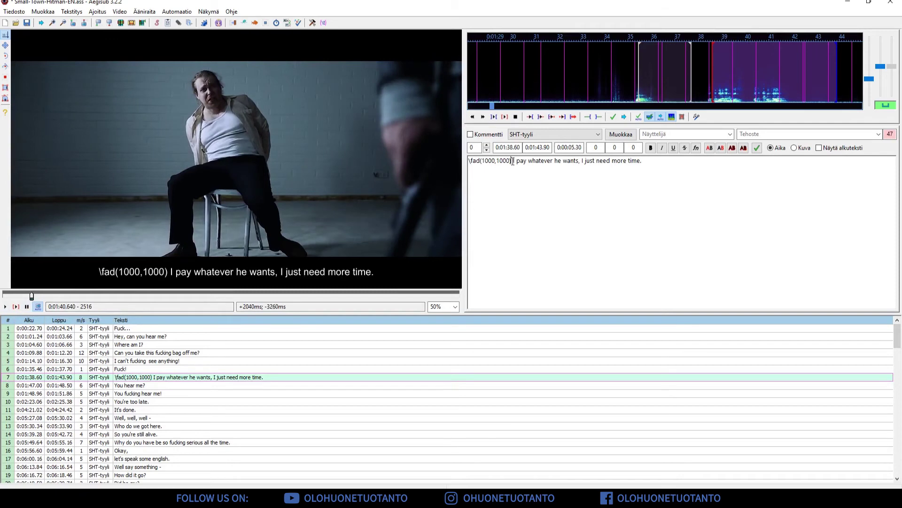
type("}")
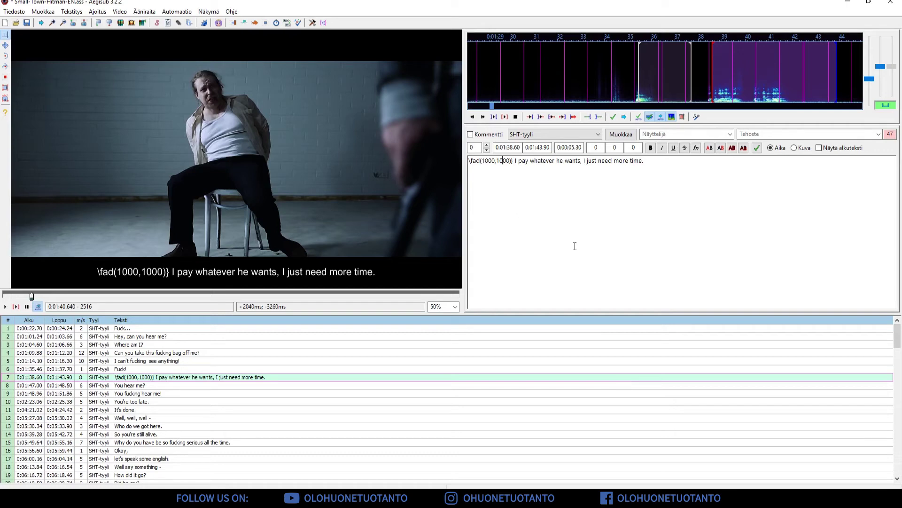
type("{")
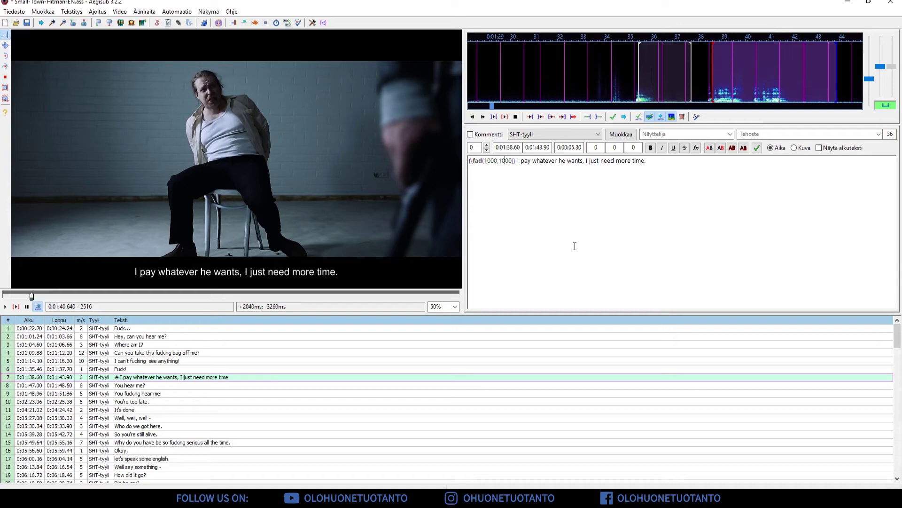
key("shift+Left")
key("shift+Left")
key("shift+Left")
key("shift+Left")
key("shift+Left")
key("shift+Left")
key("shift+Left")
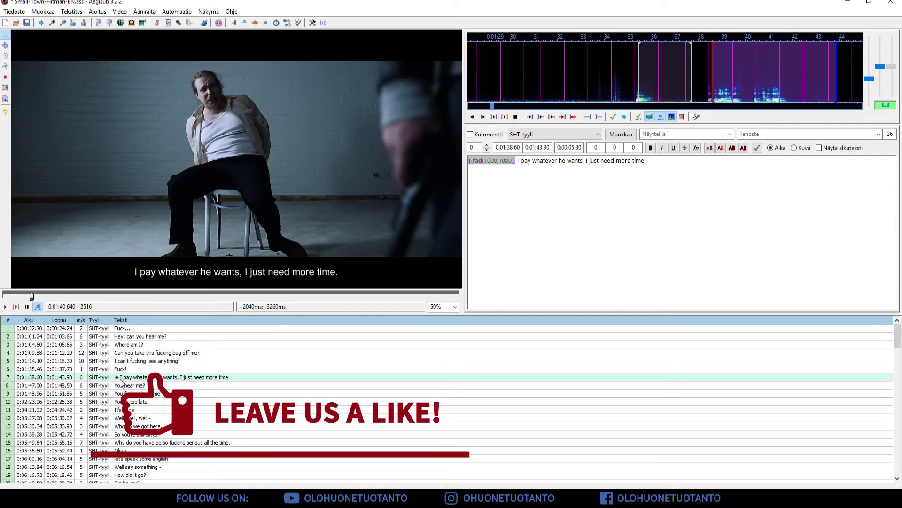
Play the video from the 'Fuck!' line to preview the fade on the 'more time' line
key("Up")
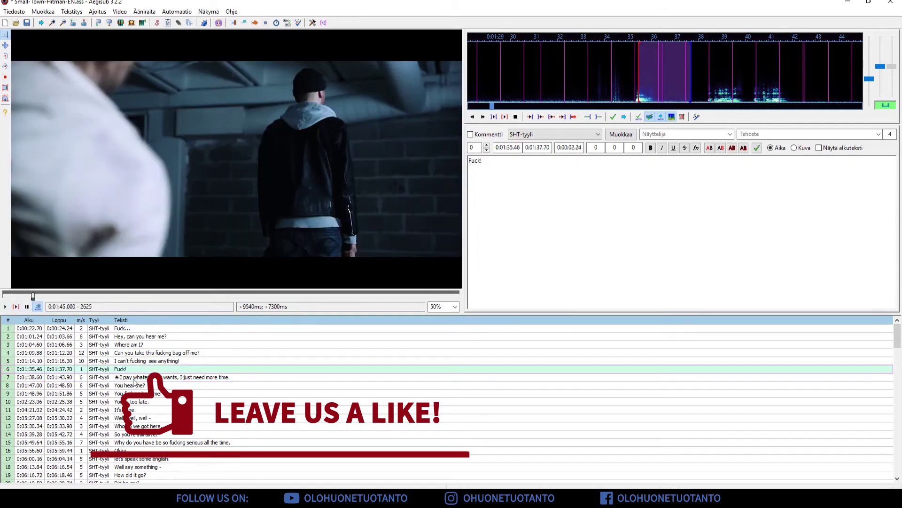
double_click(132, 371)
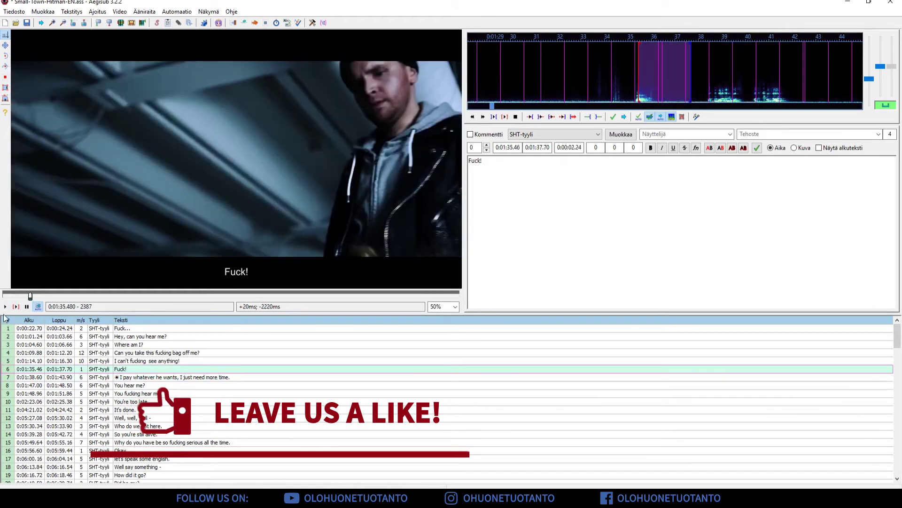
key("ctrl+p")
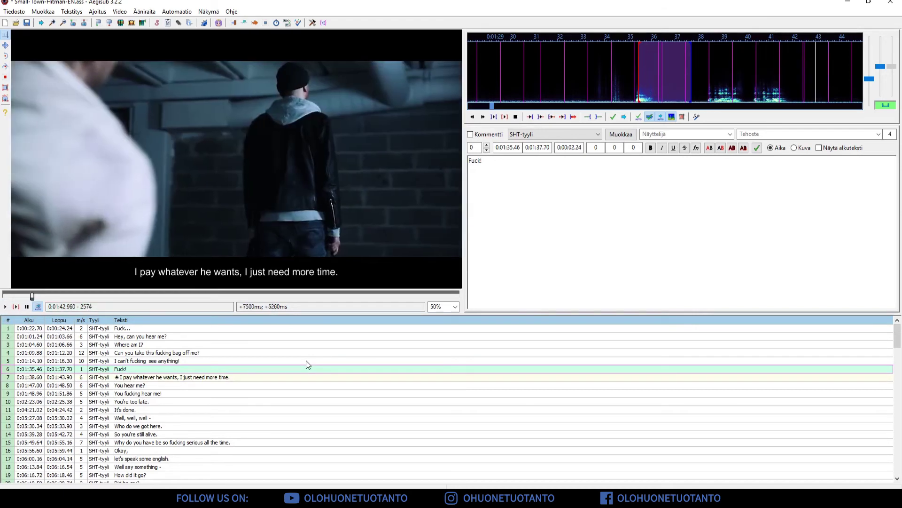
Edit the 'more time' line's \fad tag for a two-second fade and replay it from 'Fuck!'
left_click(141, 377)
left_click(140, 377)
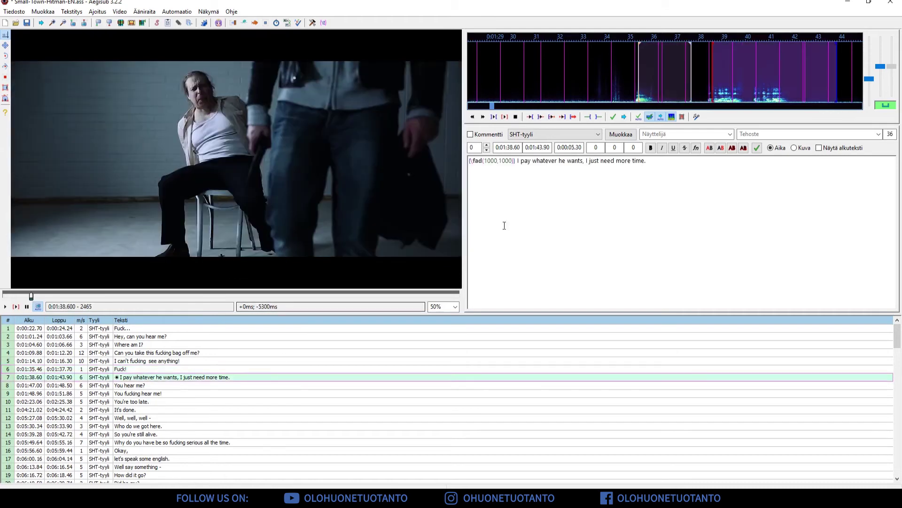
left_click(487, 160)
key("Delete")
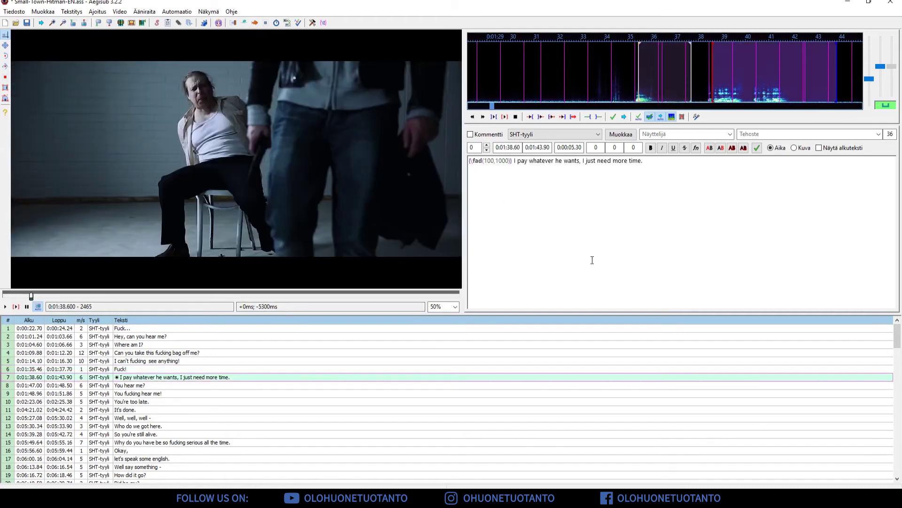
key("ctrl+z")
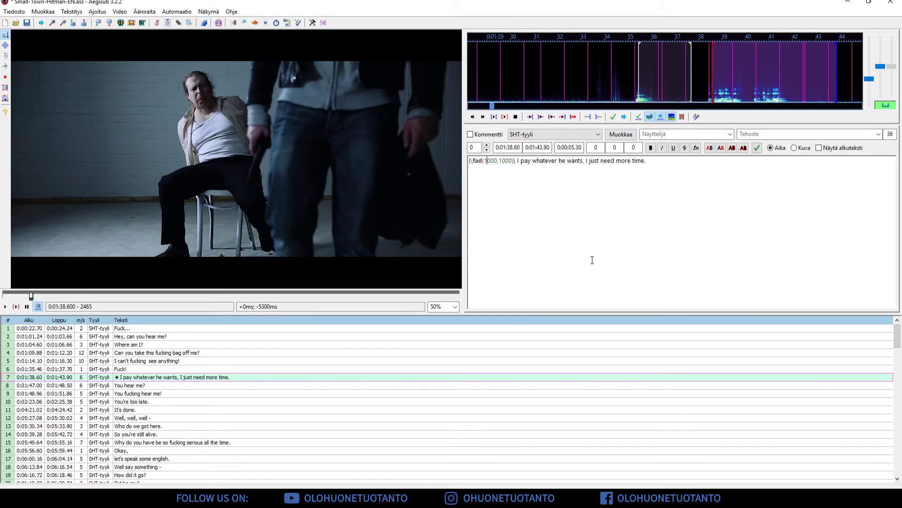
key("Delete")
type("2")
left_click(157, 369)
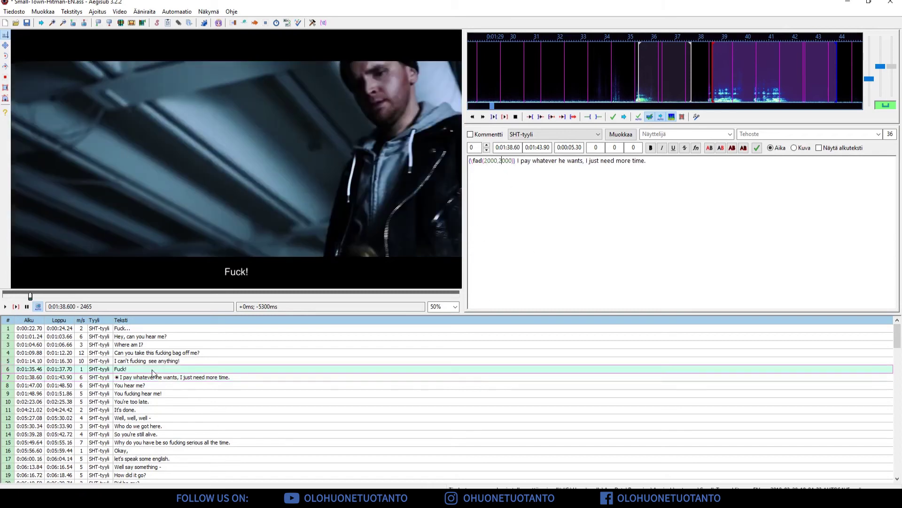
left_click(5, 307)
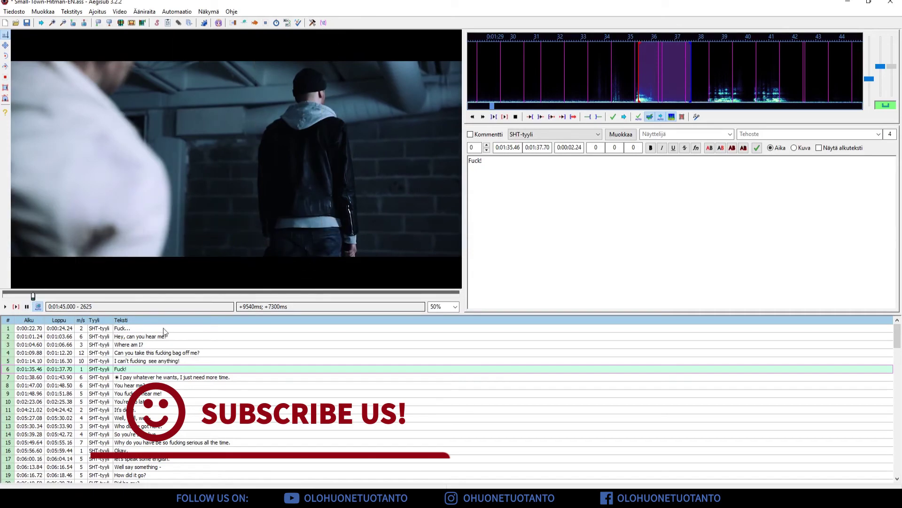
key("alt+Tab")
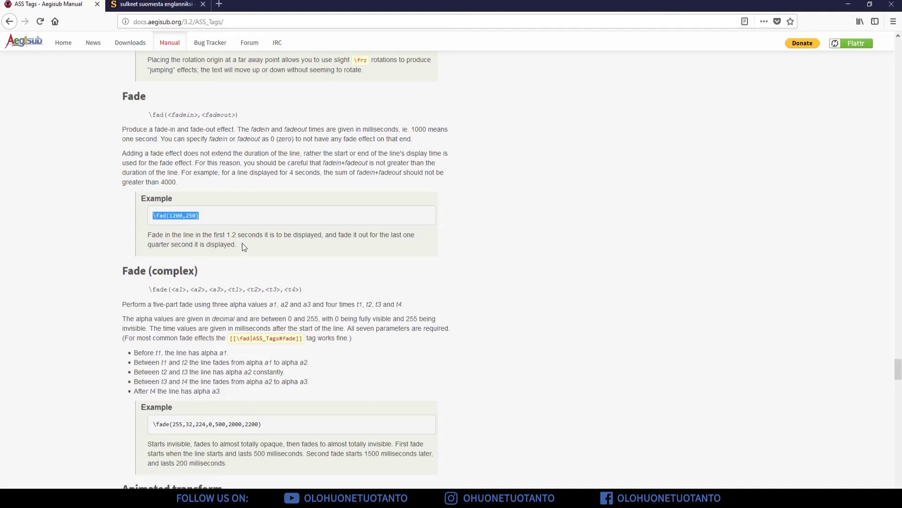
left_click_drag(135, 102, 258, 246)
left_click(258, 246)
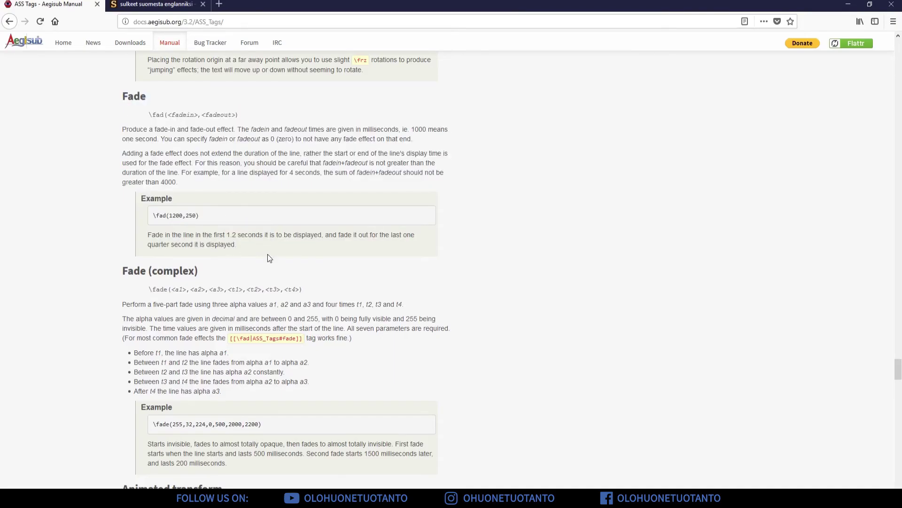